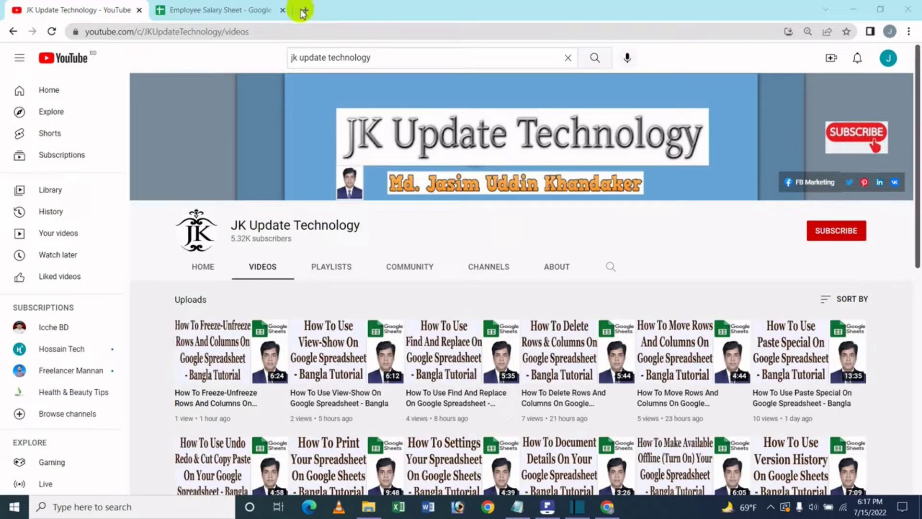
Switch to the Employee Salary Sheet browser tab.
left_click(262, 10)
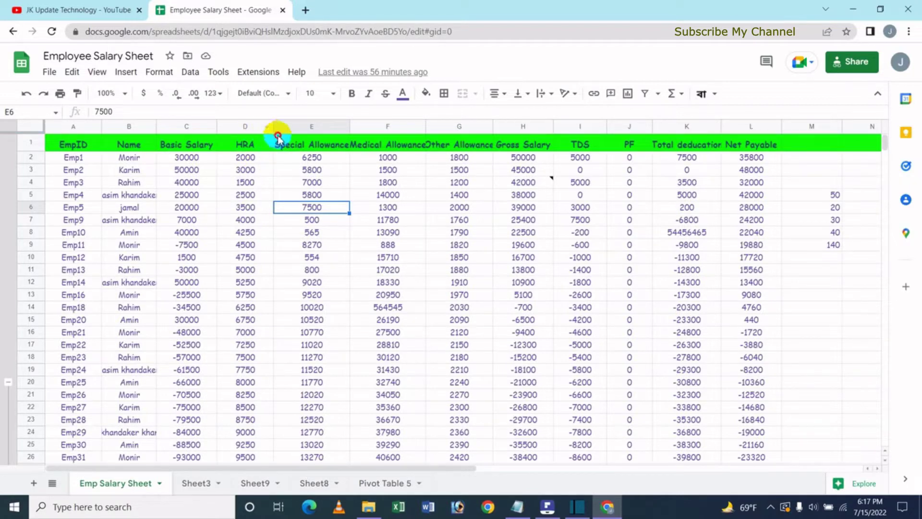
Select columns D–F (HRA, Special Allowance, Medical Allowance) and bring up the View menu's grouping options.
left_click_drag(259, 127, 307, 127)
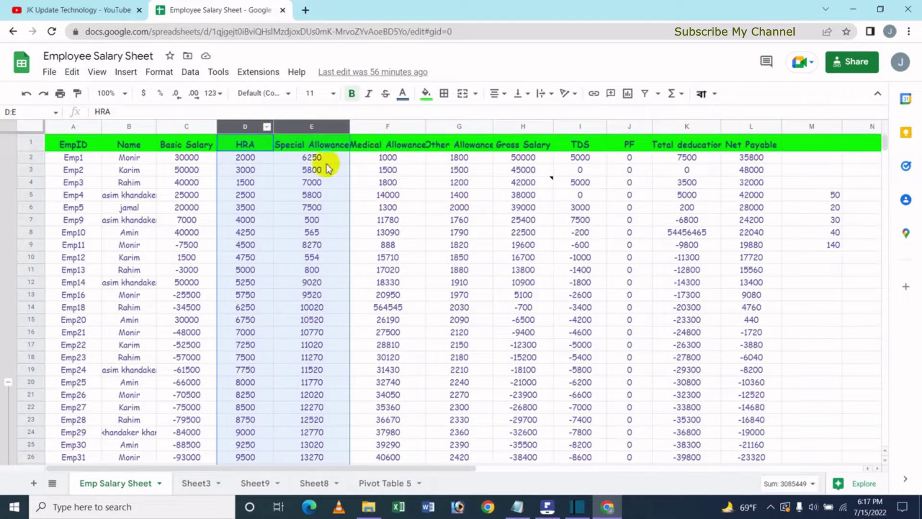
left_click(252, 146)
left_click_drag(247, 127, 302, 128)
left_click_drag(355, 146, 395, 142)
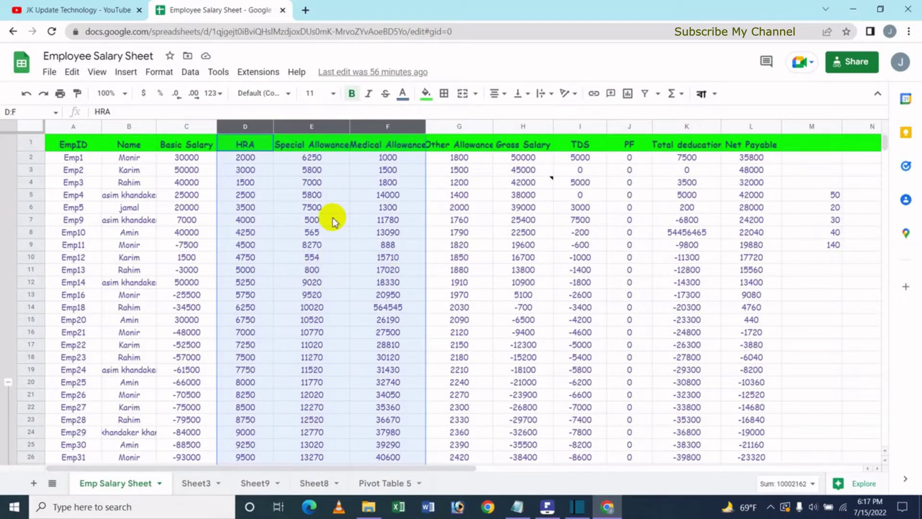
left_click(99, 74)
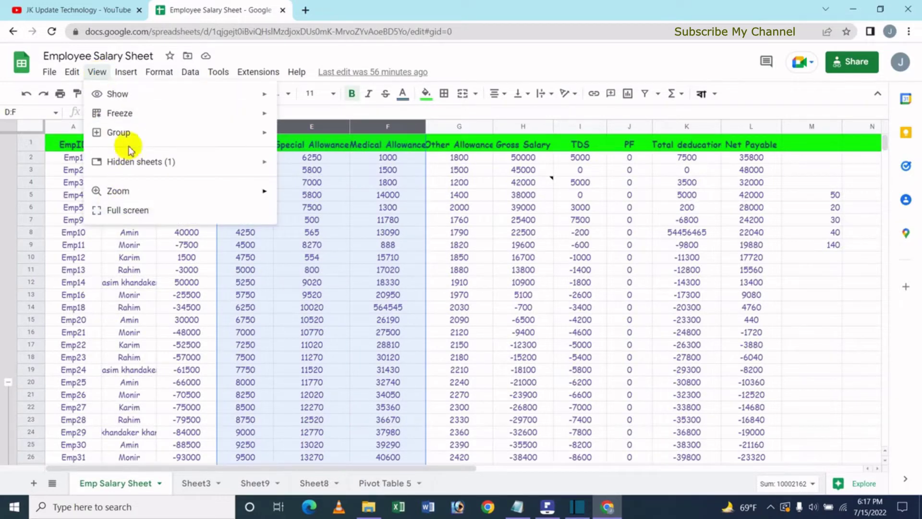
mouse_move(118, 133)
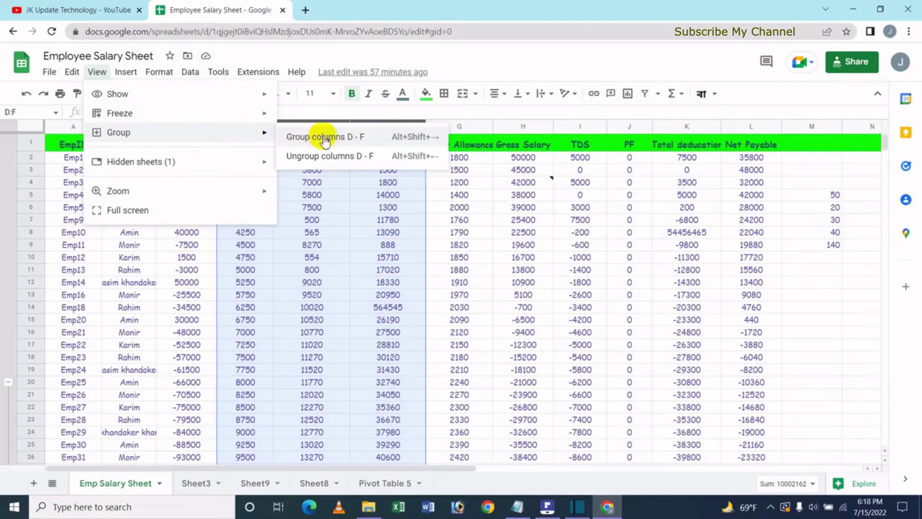
left_click(326, 138)
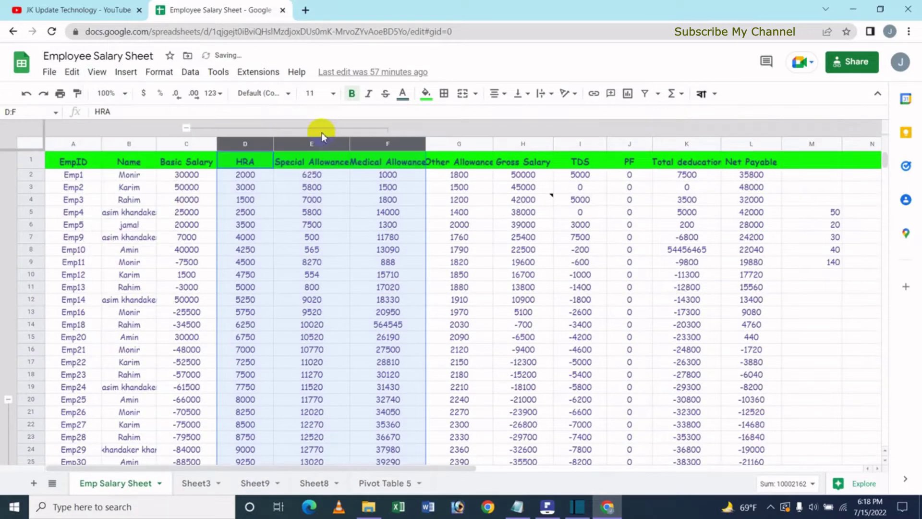
left_click(330, 238)
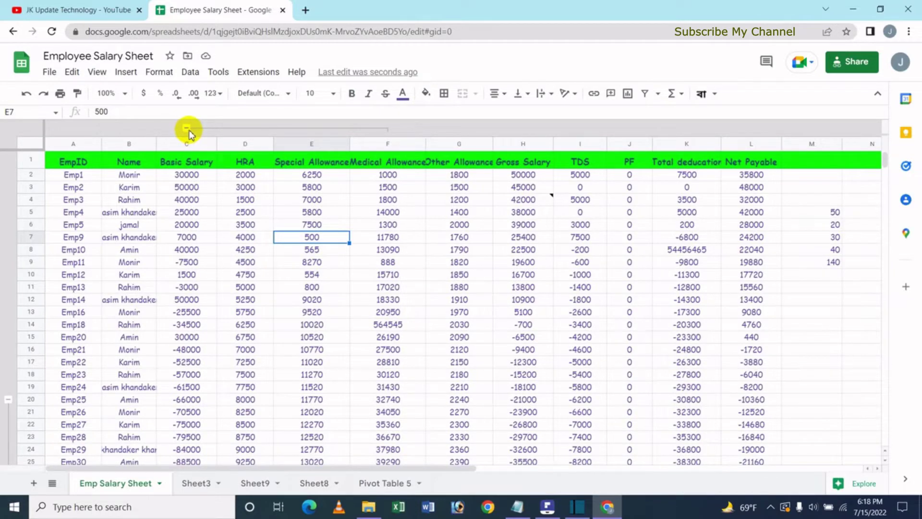
left_click(187, 129)
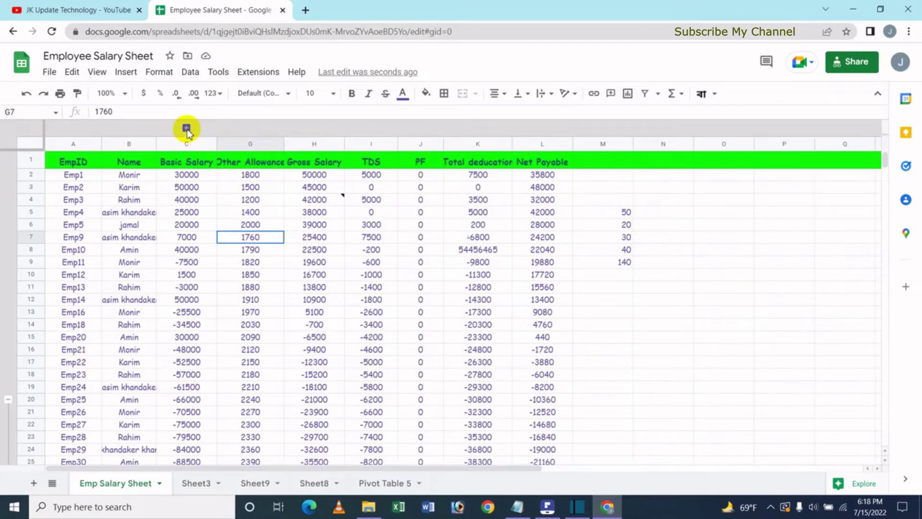
left_click(186, 129)
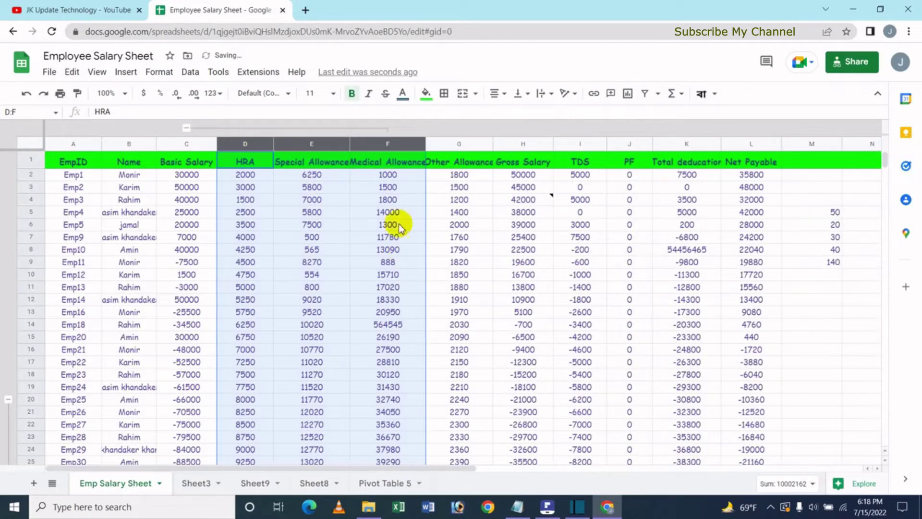
left_click(186, 128)
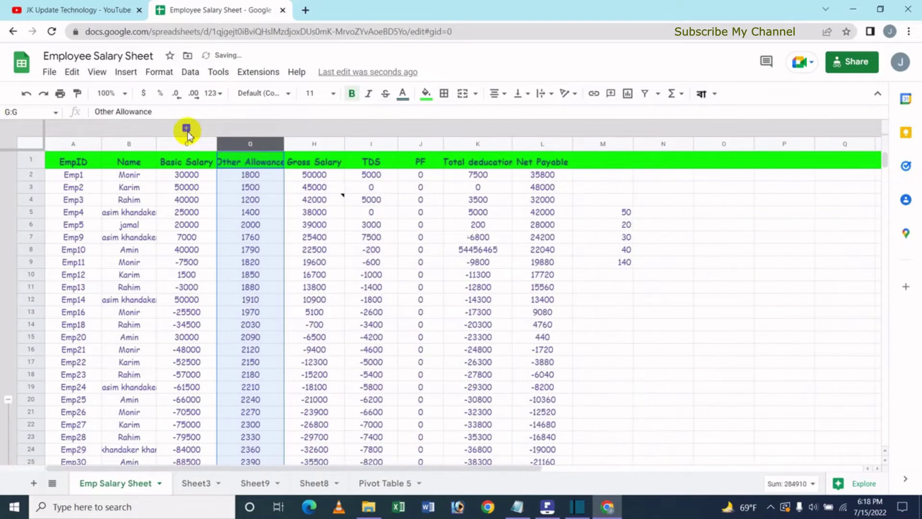
left_click(186, 128)
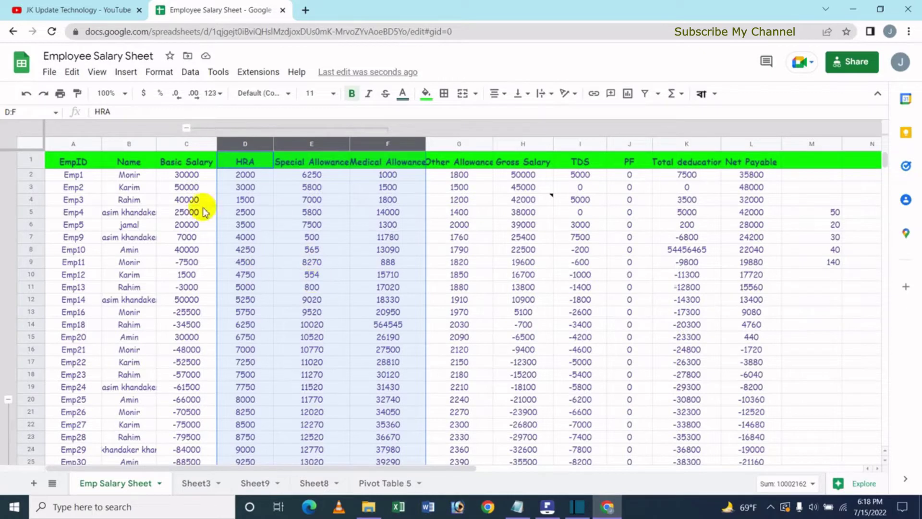
Ungroup columns D–F via View > Group and clear the column selection.
left_click(97, 73)
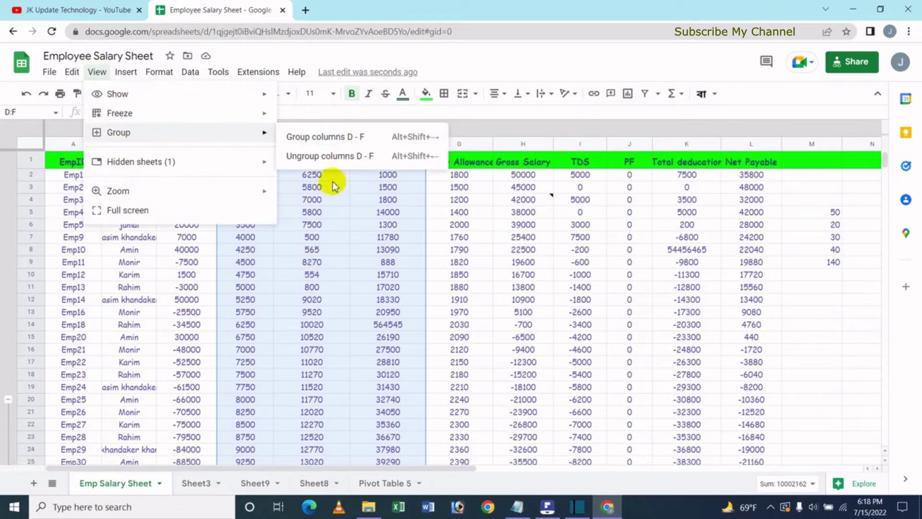
left_click(325, 156)
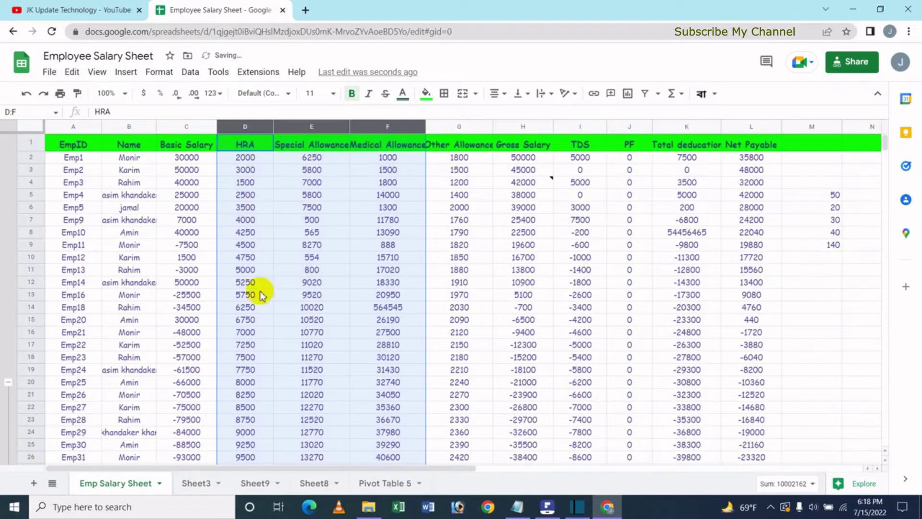
left_click(298, 235)
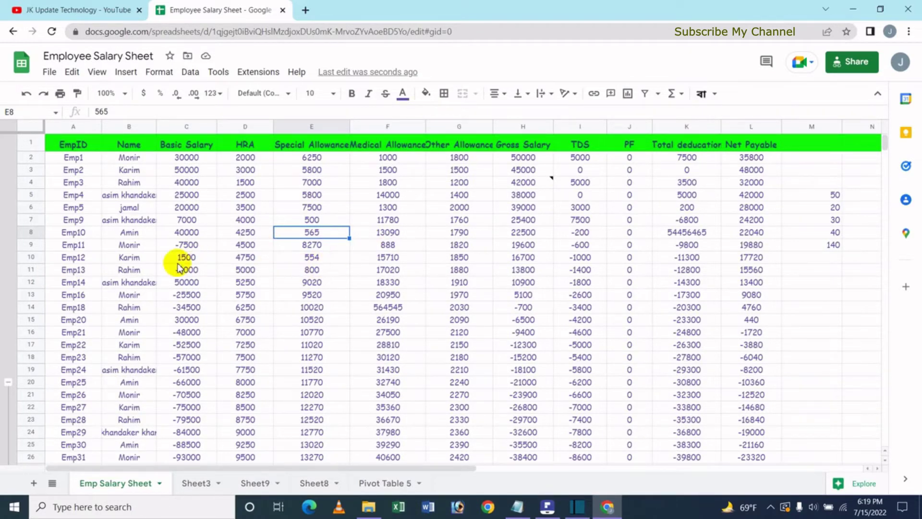
Select rows 6–14 (Emp5 to Emp18) and group them via View > Group.
left_click(185, 234)
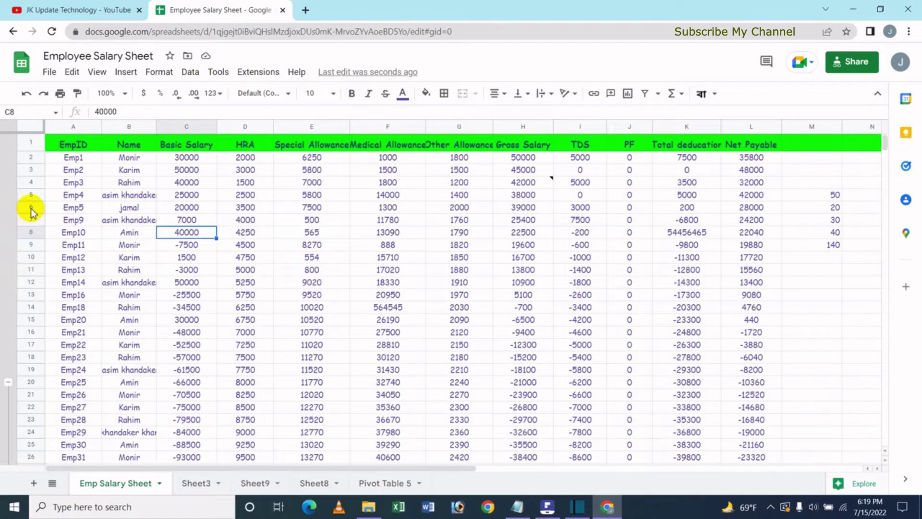
left_click_drag(30, 211, 40, 308)
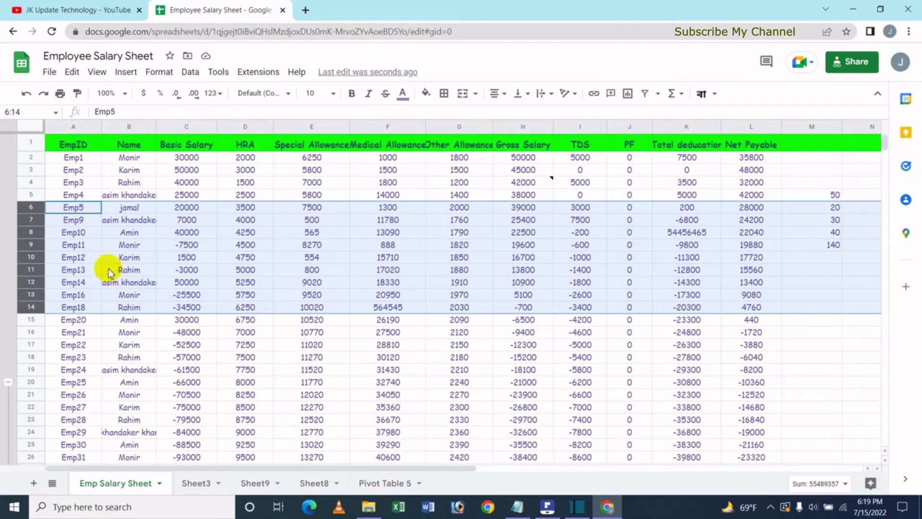
left_click(97, 73)
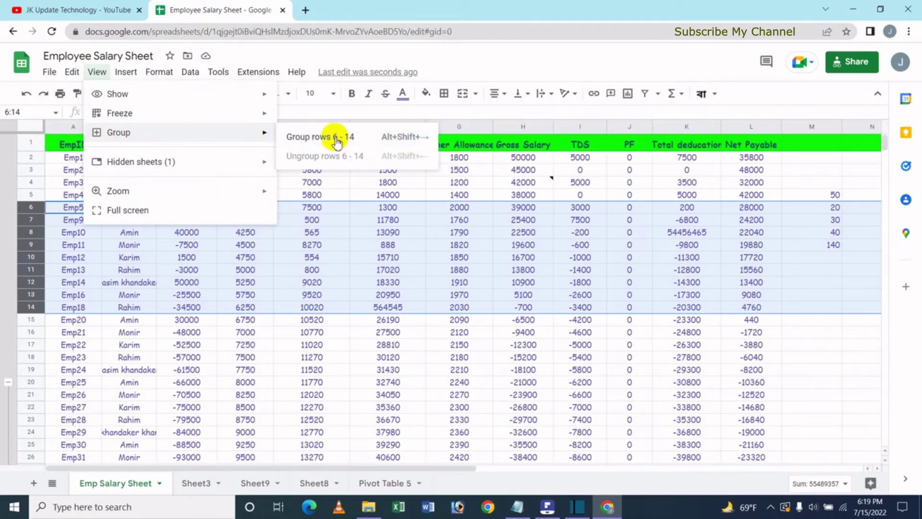
left_click(336, 139)
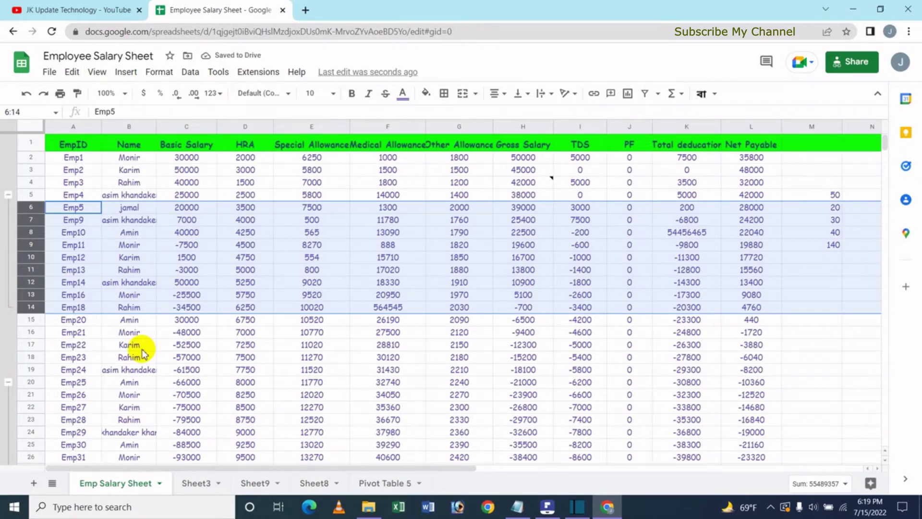
left_click(9, 195)
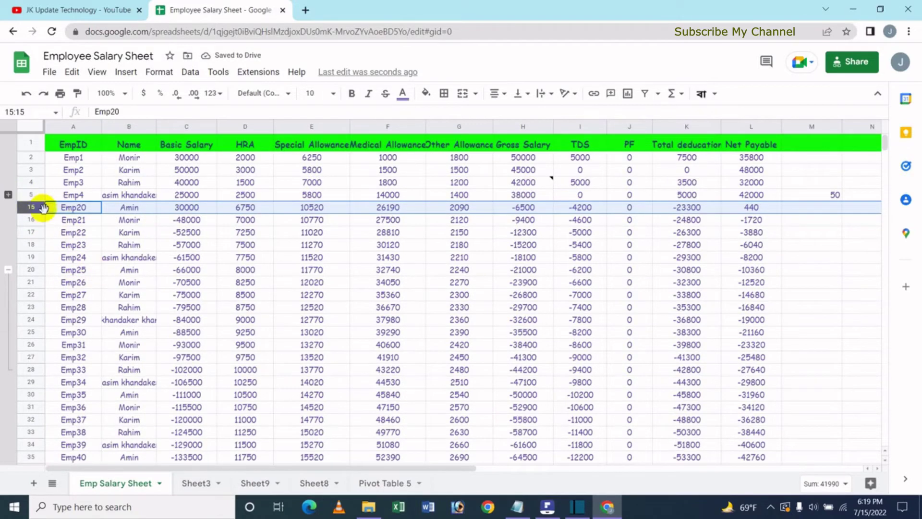
left_click(161, 270)
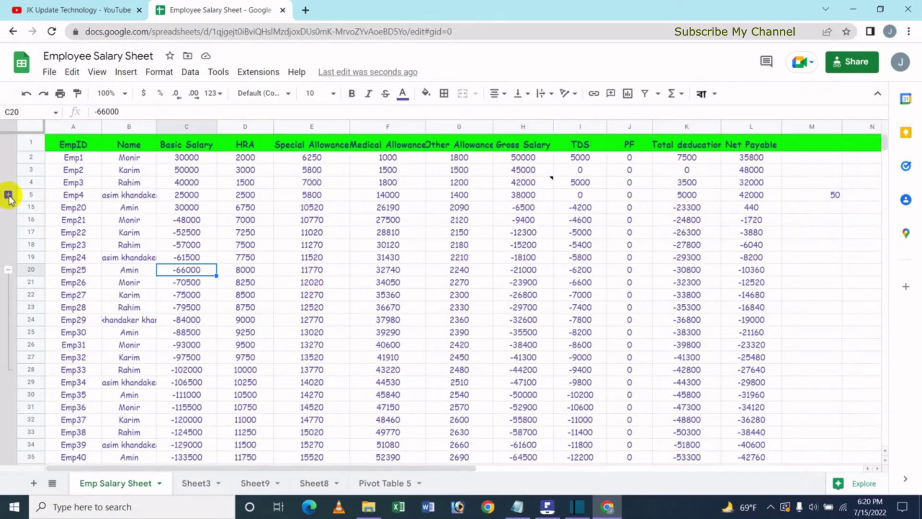
left_click(8, 195)
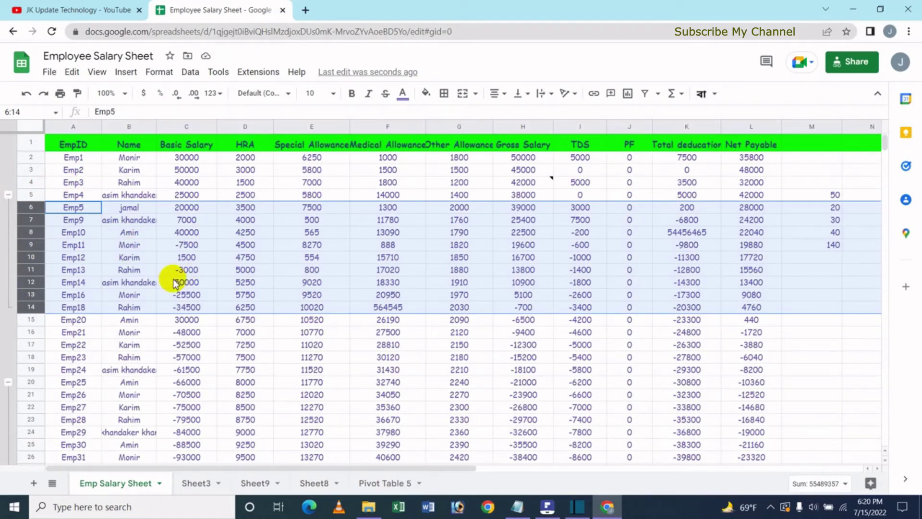
Ungroup rows 6–14 via View > Group and clear the row selection.
left_click(97, 72)
mouse_move(118, 133)
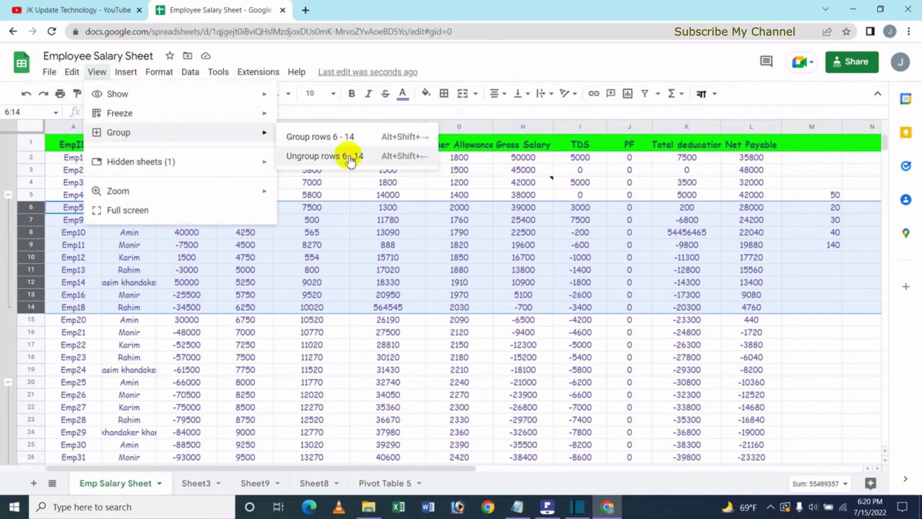
left_click(346, 157)
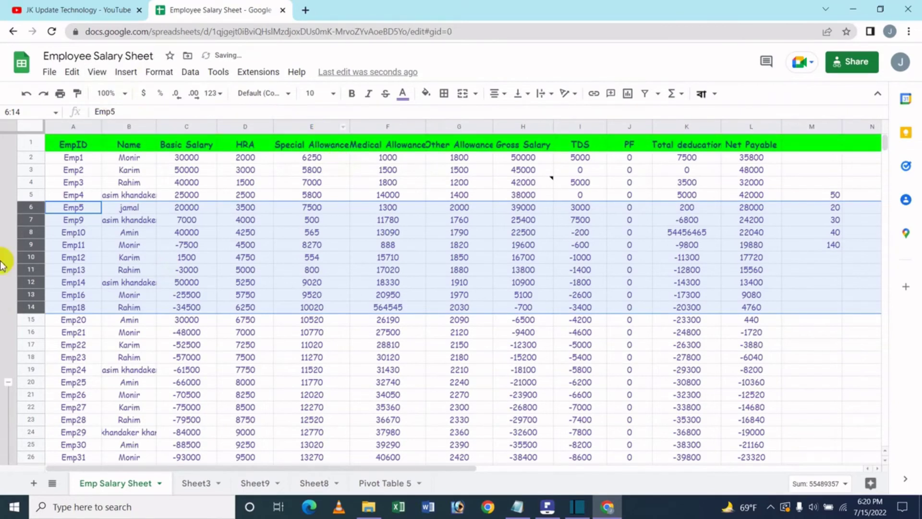
left_click(210, 345)
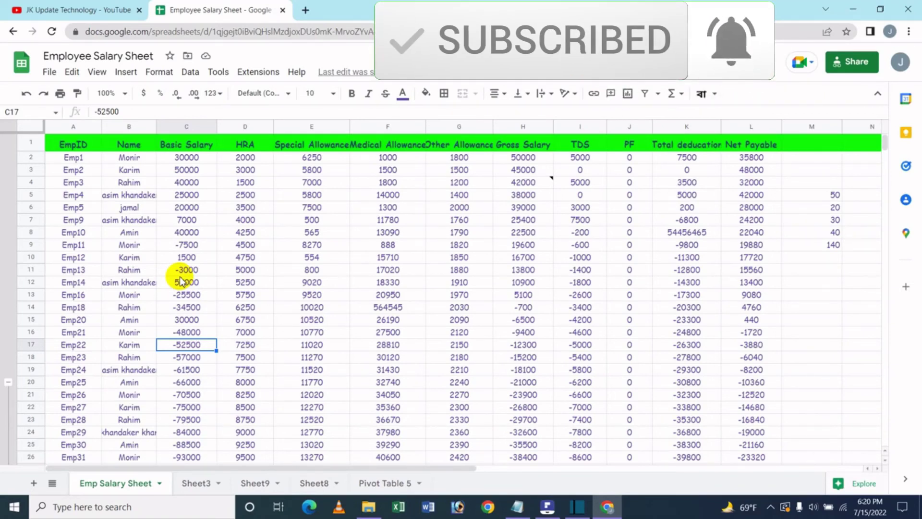
left_click(98, 11)
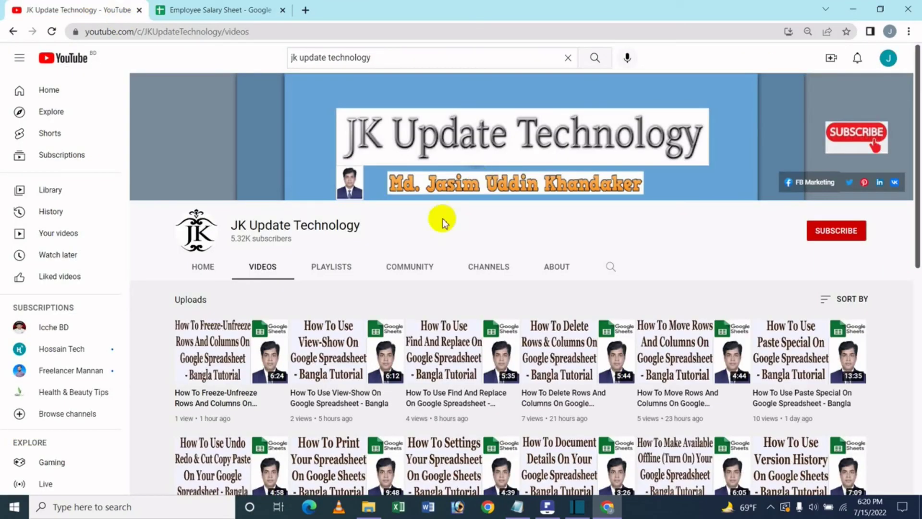